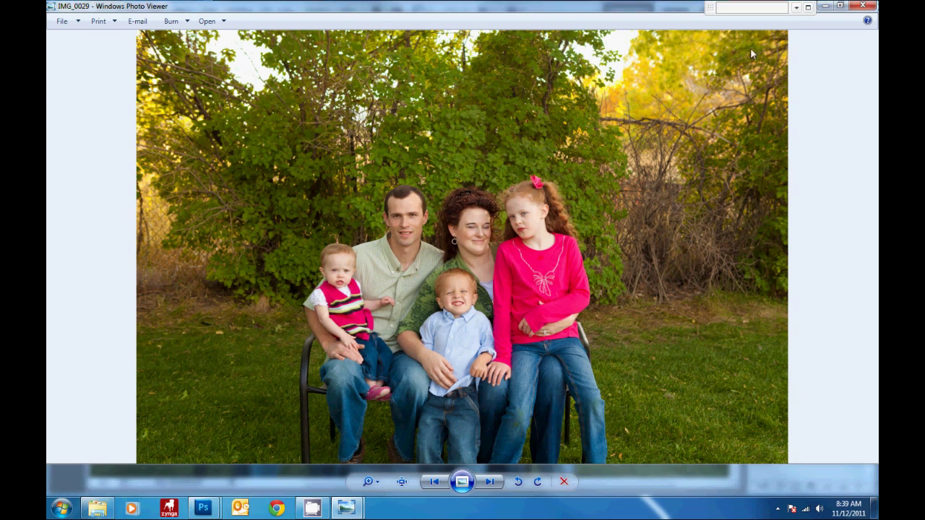
- Close the IMG_0029 and IMG_0027 previews in Windows Photo Viewer
click(861, 6)
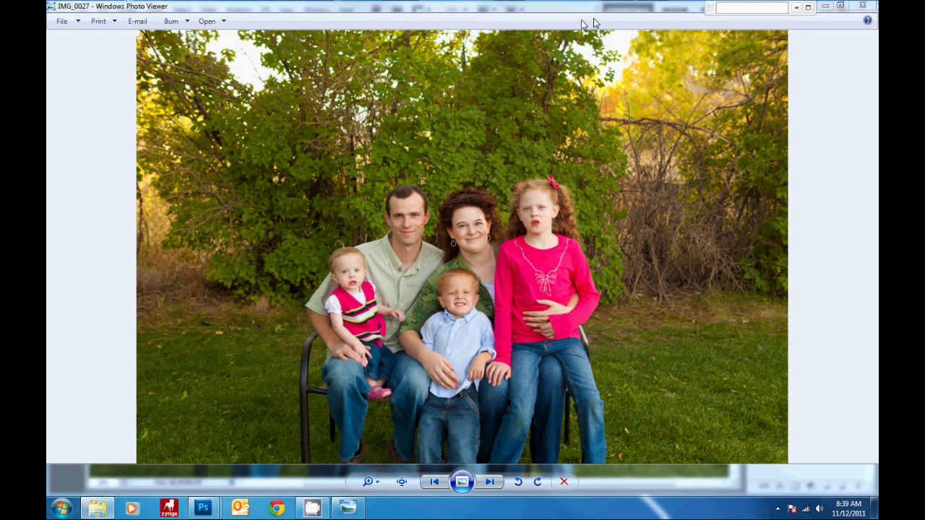
click(861, 6)
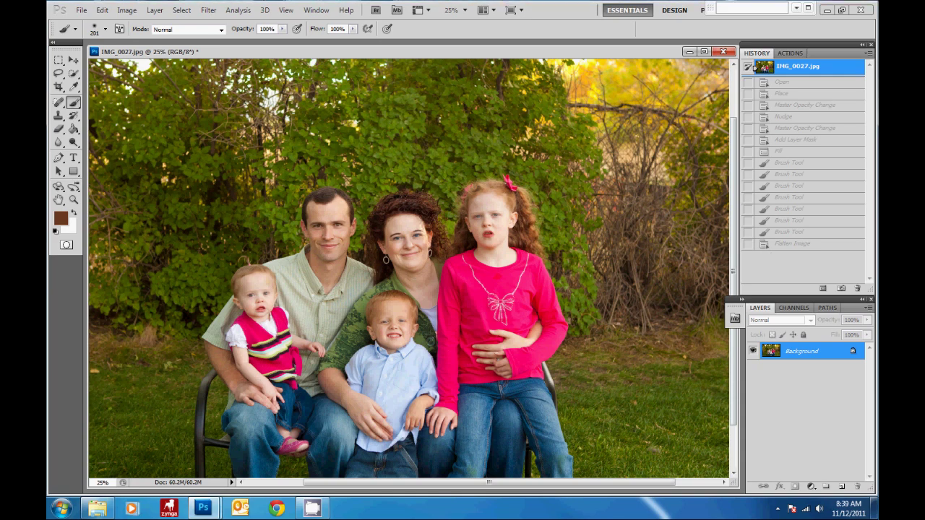
- Place IMG_0029.jpg over the IMG_0027 photo and commit it as a new layer
drag(924, 245, 377, 247)
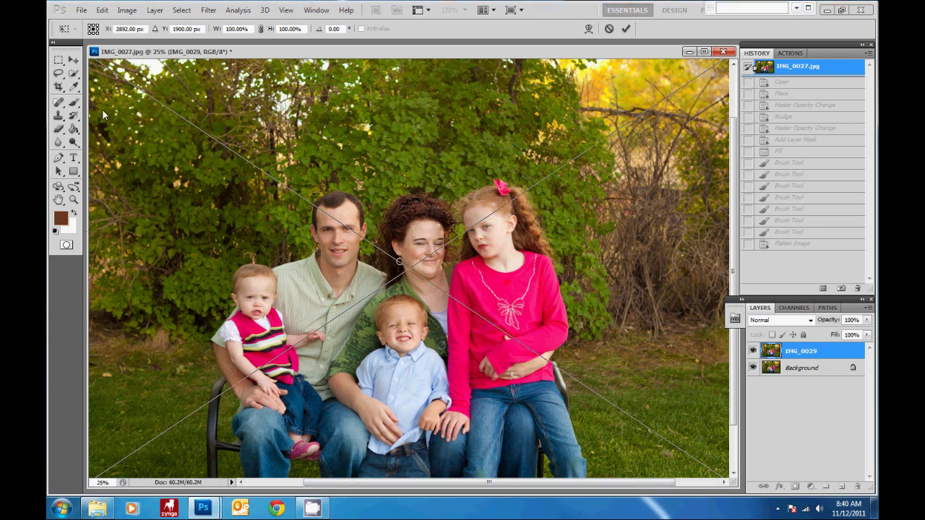
key(Return)
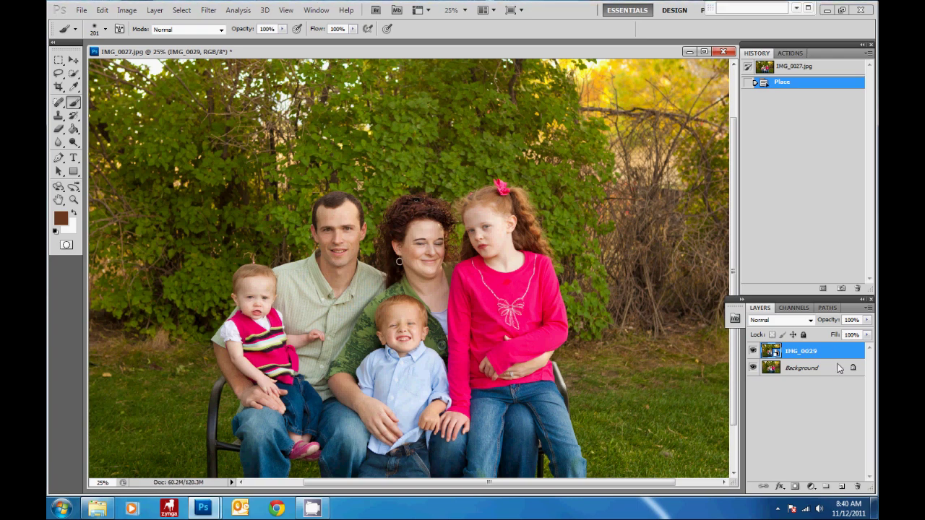
click(754, 351)
click(753, 351)
click(754, 351)
click(753, 351)
click(753, 352)
click(753, 352)
click(753, 351)
click(753, 351)
click(753, 351)
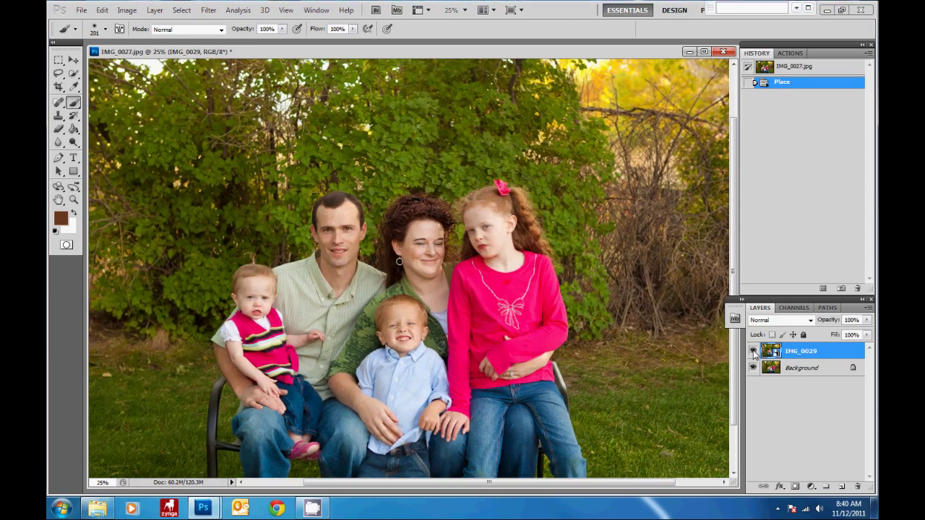
key(ctrl+minus)
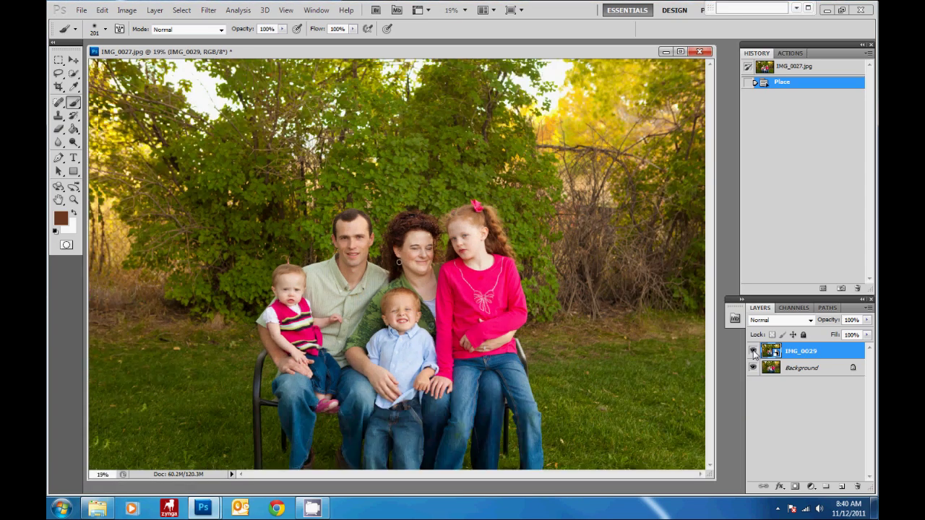
click(753, 351)
click(753, 351)
click(753, 352)
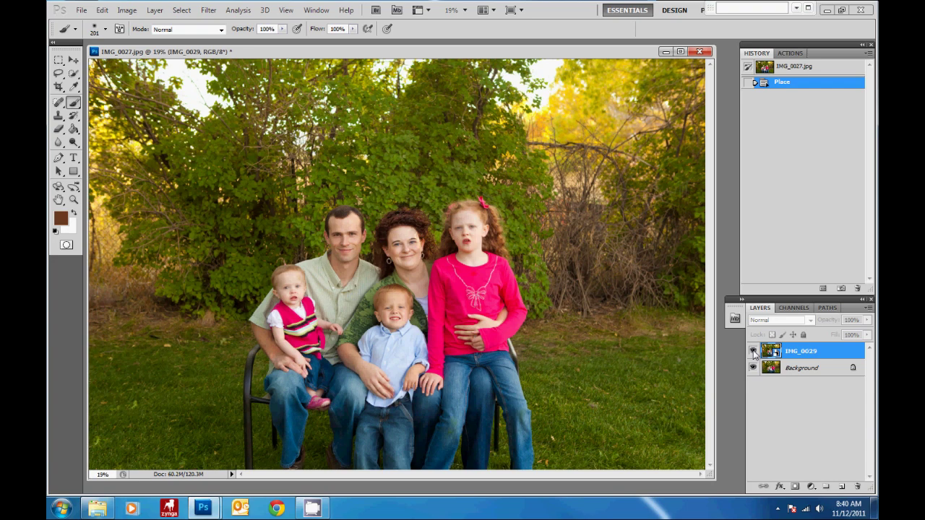
click(753, 351)
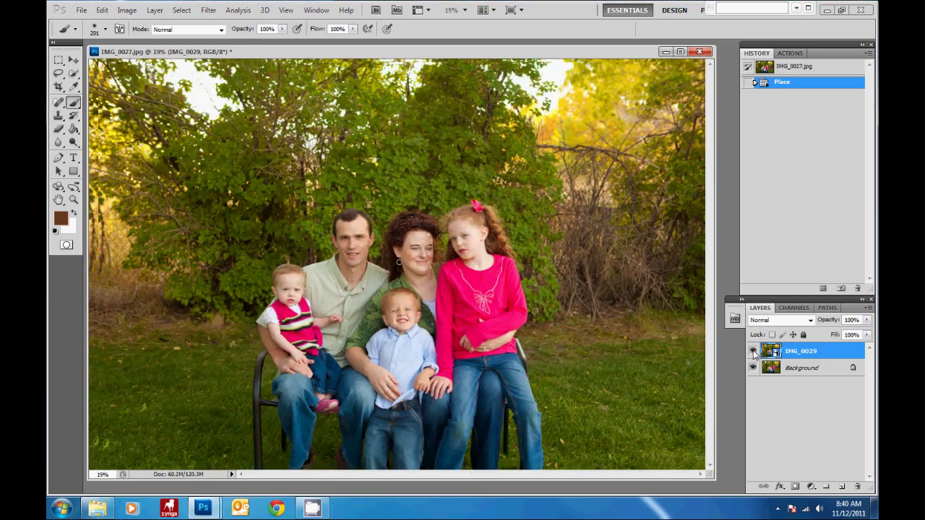
key(ctrl+plus)
key(ctrl+plus)
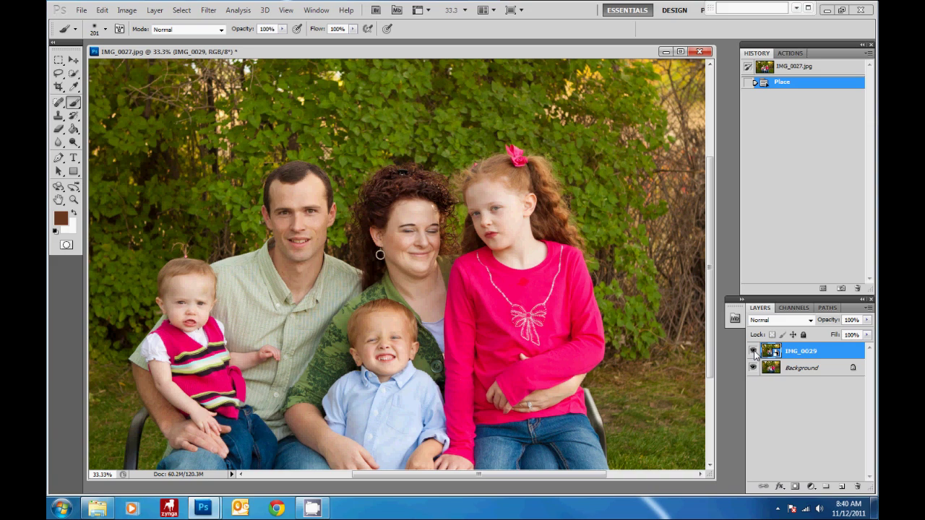
click(753, 351)
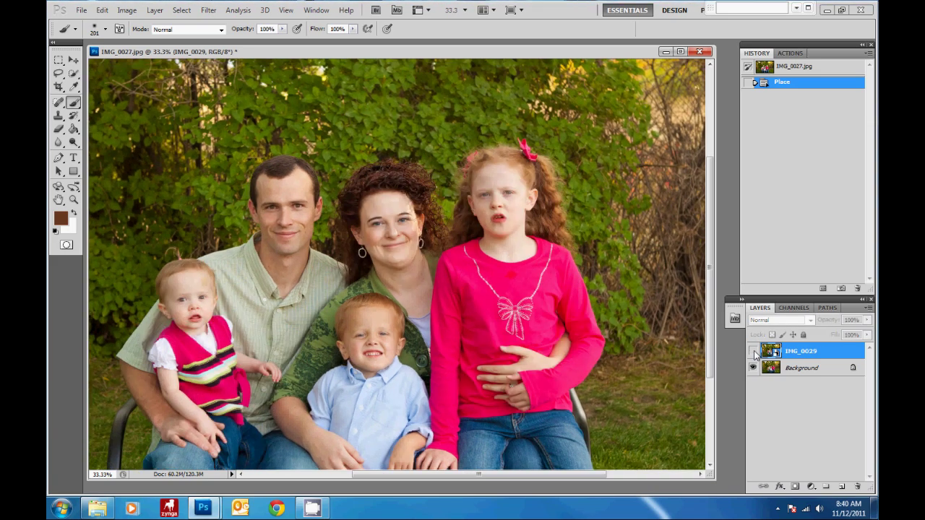
click(753, 351)
click(753, 351)
click(754, 351)
click(754, 351)
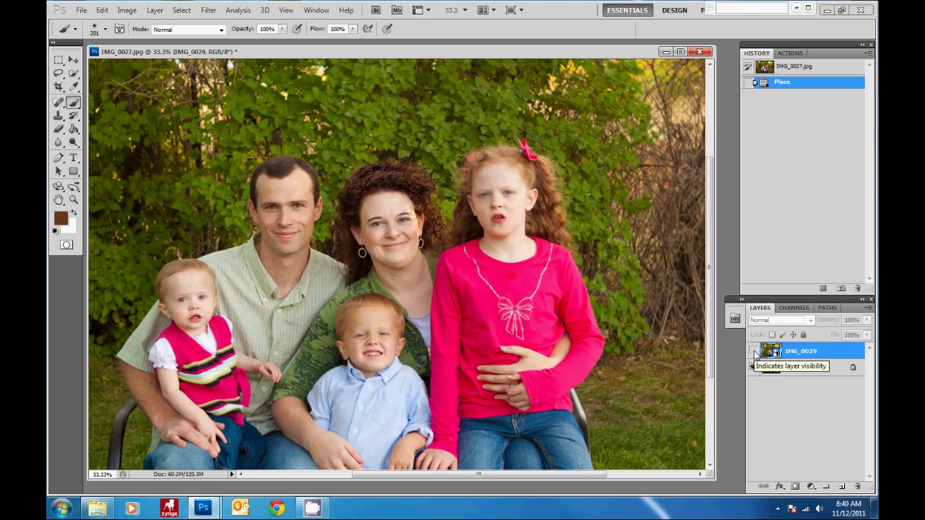
click(754, 351)
click(753, 352)
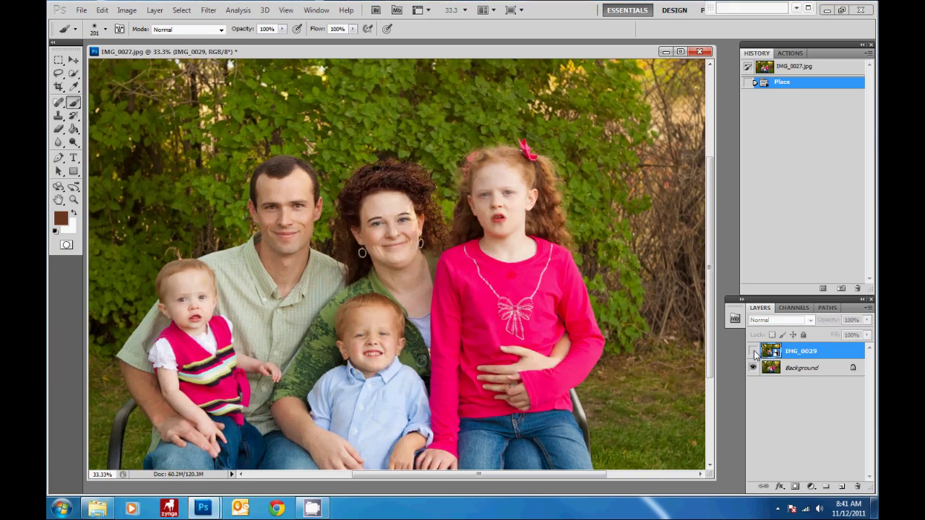
click(753, 352)
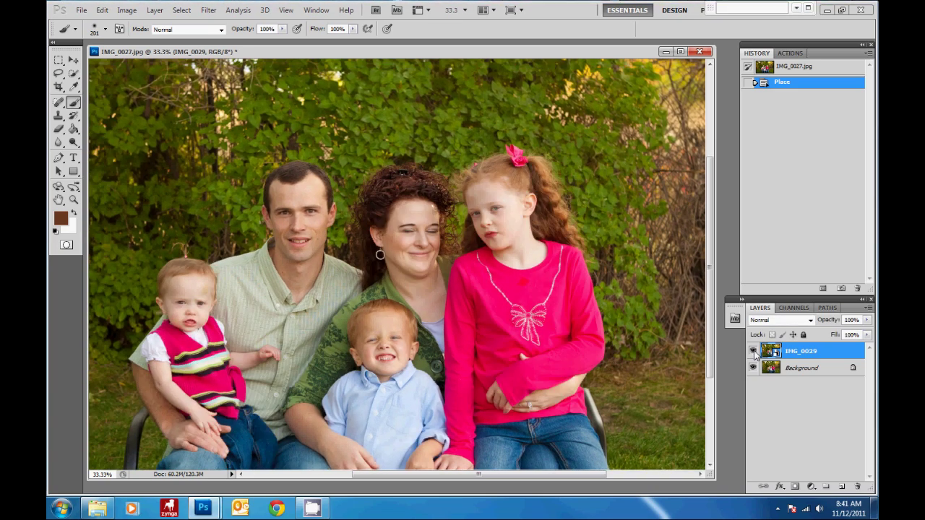
click(73, 60)
- Align IMG_0029 with the Background, check it by toggling visibility, and add a white layer mask
drag(518, 230, 500, 248)
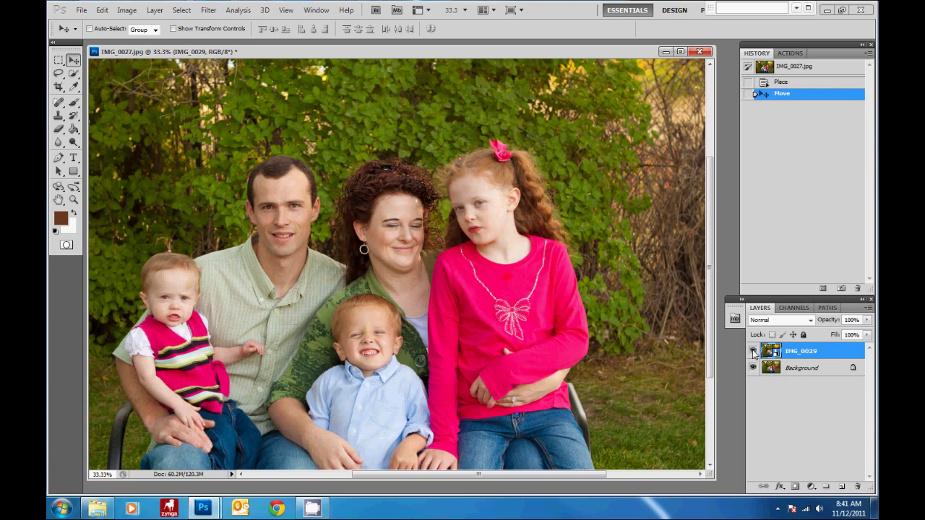
click(754, 351)
click(754, 351)
click(753, 351)
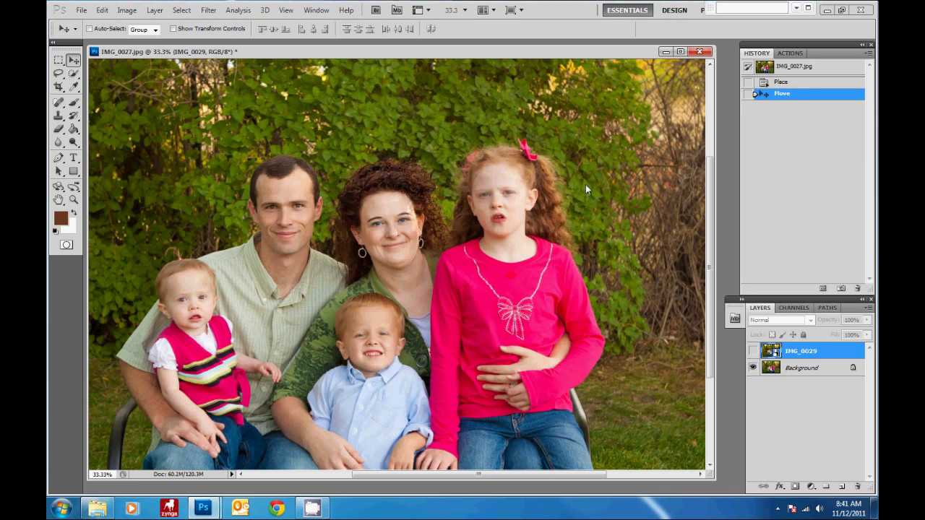
click(753, 351)
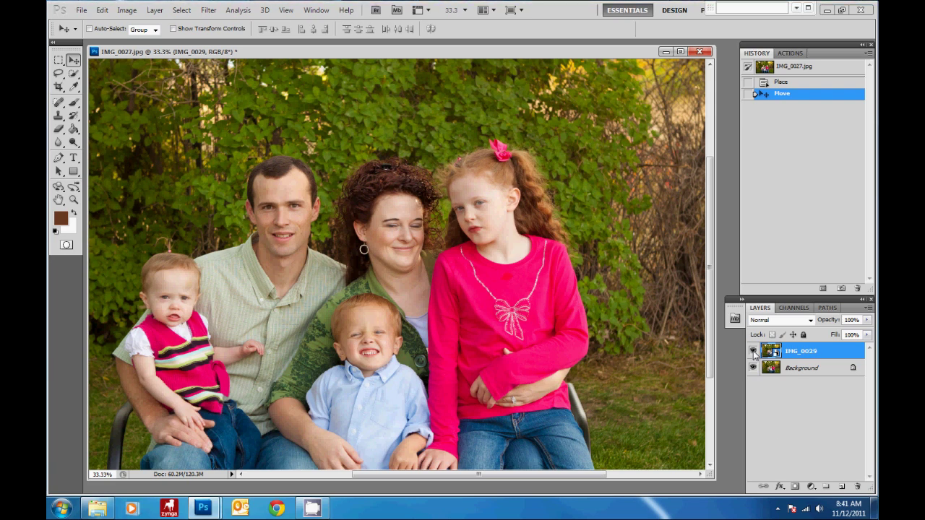
click(794, 488)
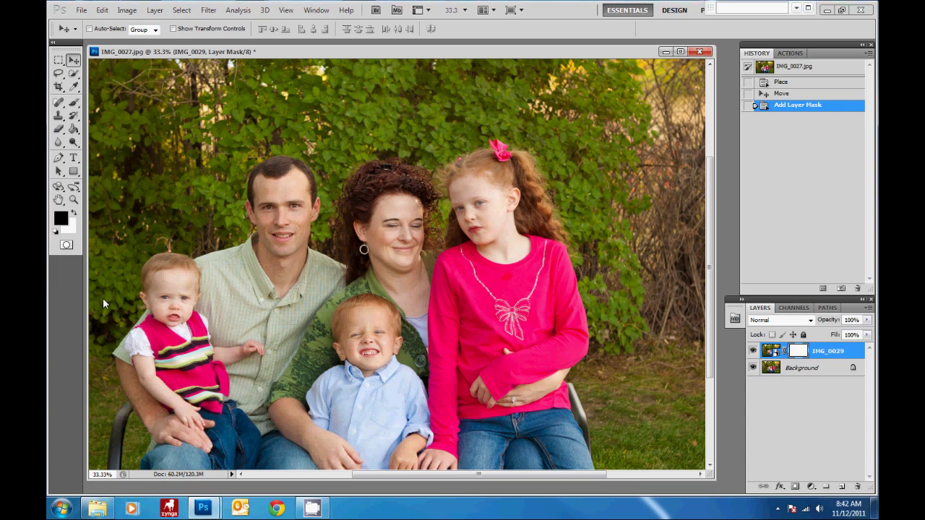
- Fill the IMG_0029 layer mask with black, then make white the foreground colour
key(shift+F5)
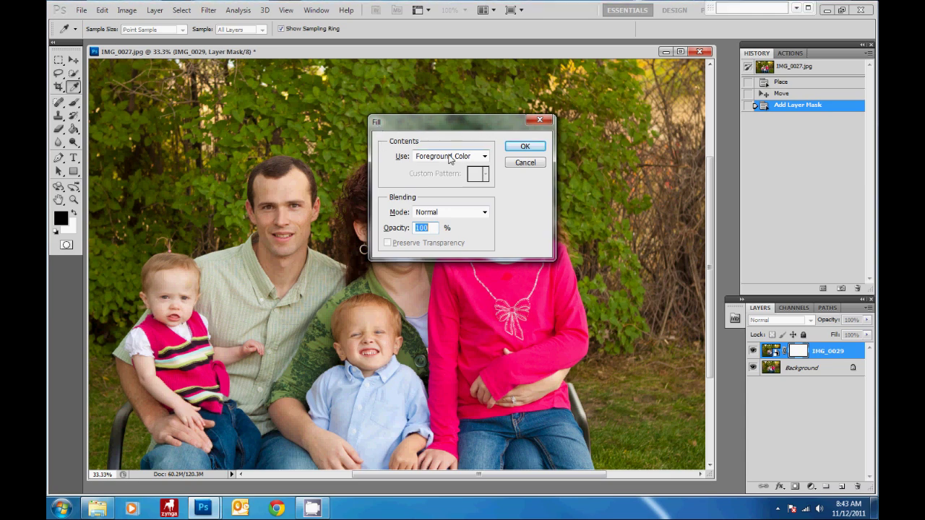
click(538, 151)
key(v)
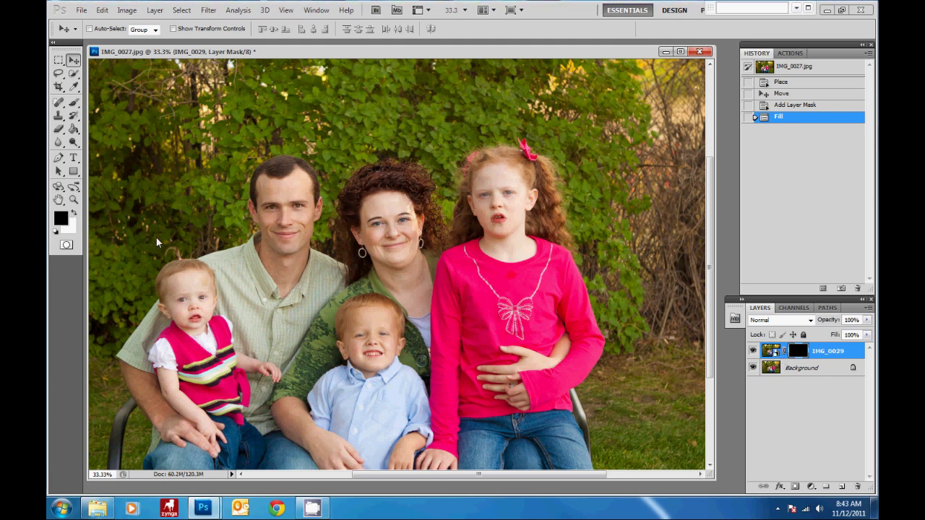
click(73, 213)
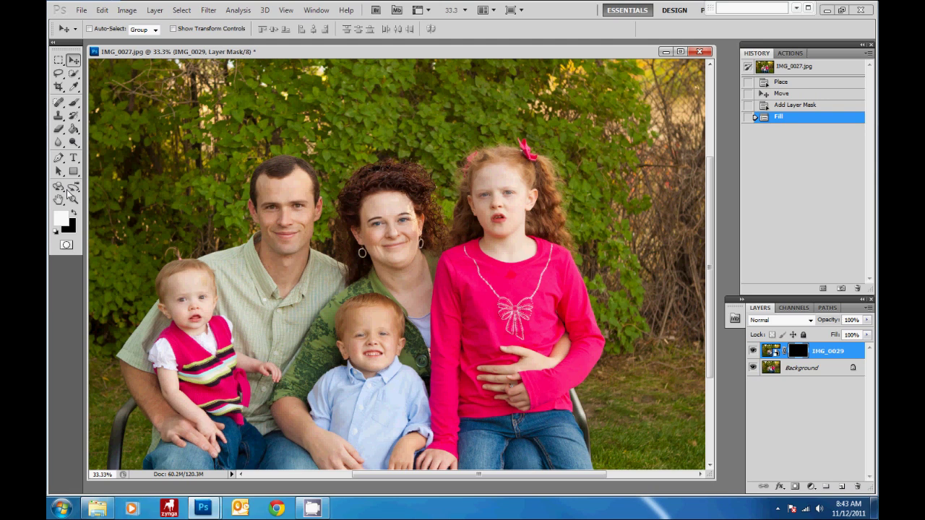
- With a soft white brush, reveal the girl's face from the second shot, undoing two strokes
click(73, 103)
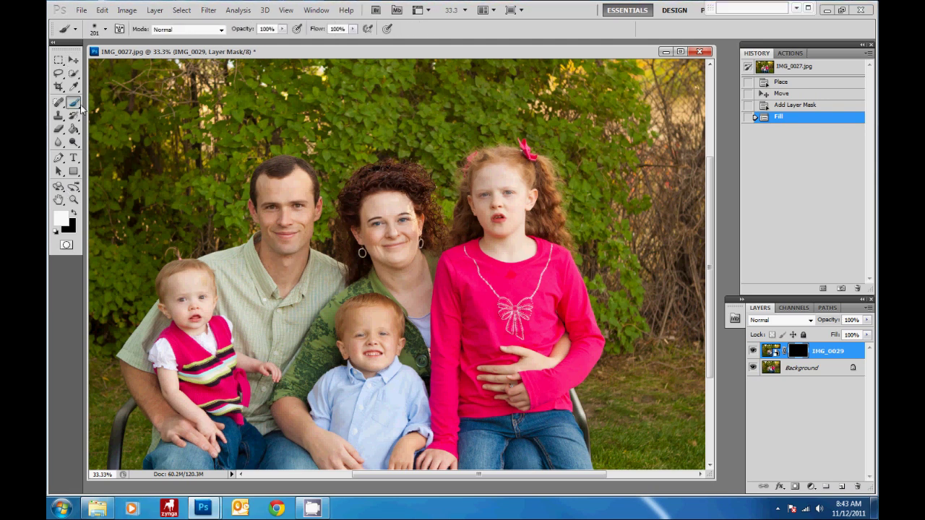
mouse_move(481, 189)
mouse_down()
mouse_move(482, 154)
mouse_move(481, 168)
mouse_move(515, 189)
mouse_move(516, 145)
mouse_move(533, 193)
mouse_move(527, 161)
mouse_move(542, 202)
mouse_move(542, 167)
mouse_move(559, 197)
mouse_move(570, 252)
mouse_up()
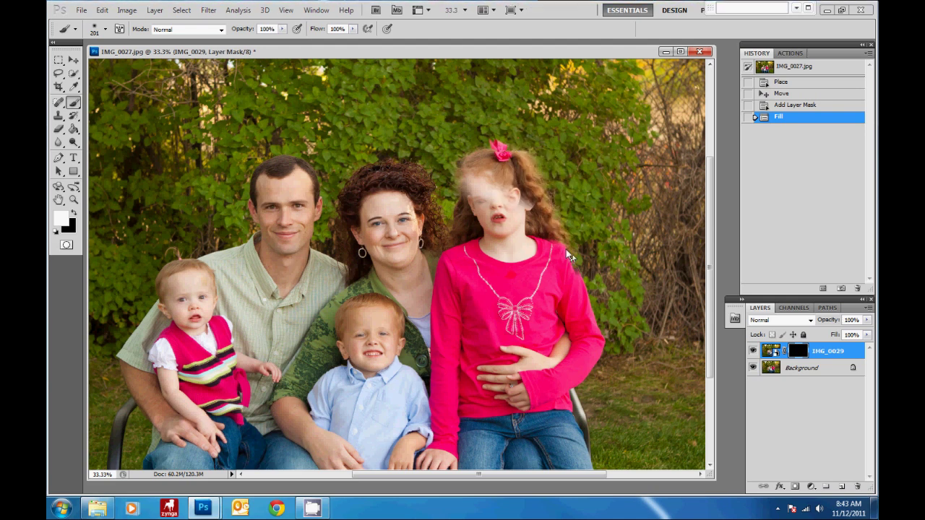
drag(543, 216, 502, 194)
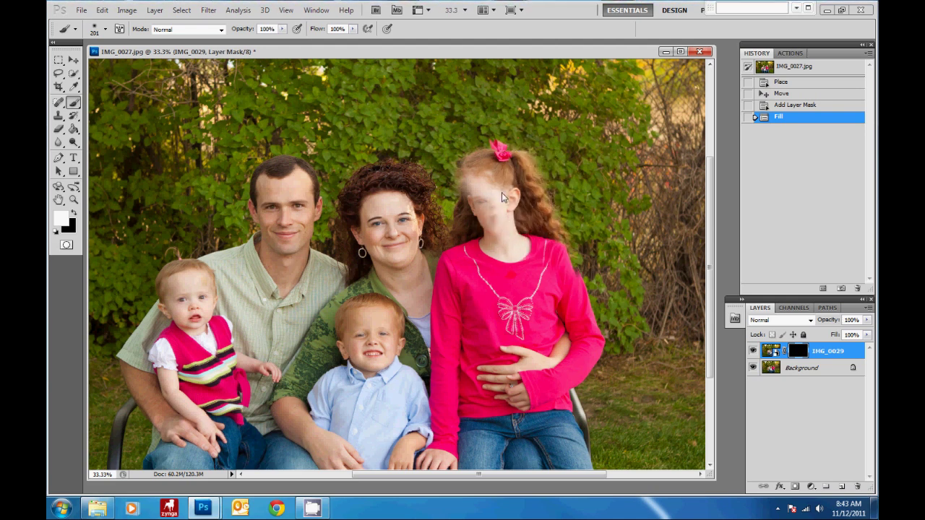
key(ctrl+alt+z)
key(ctrl+alt+z)
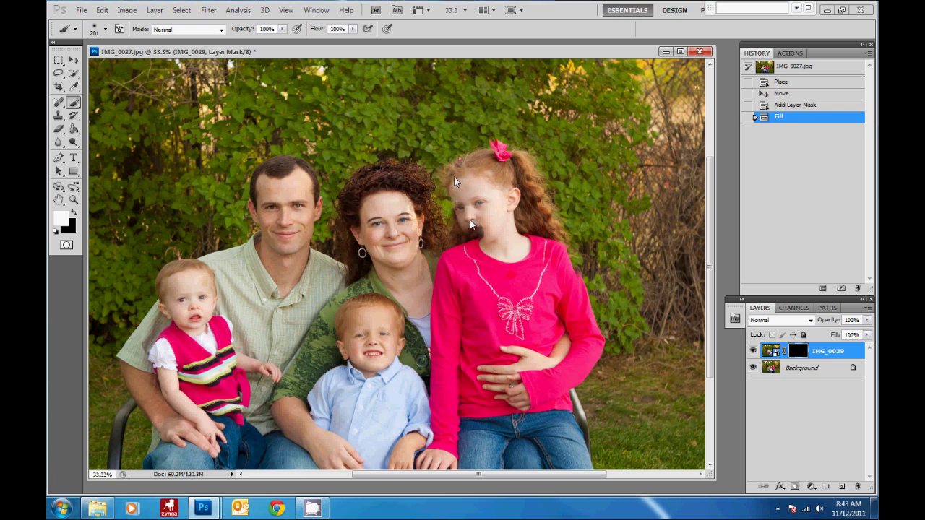
key(ctrl+alt+z)
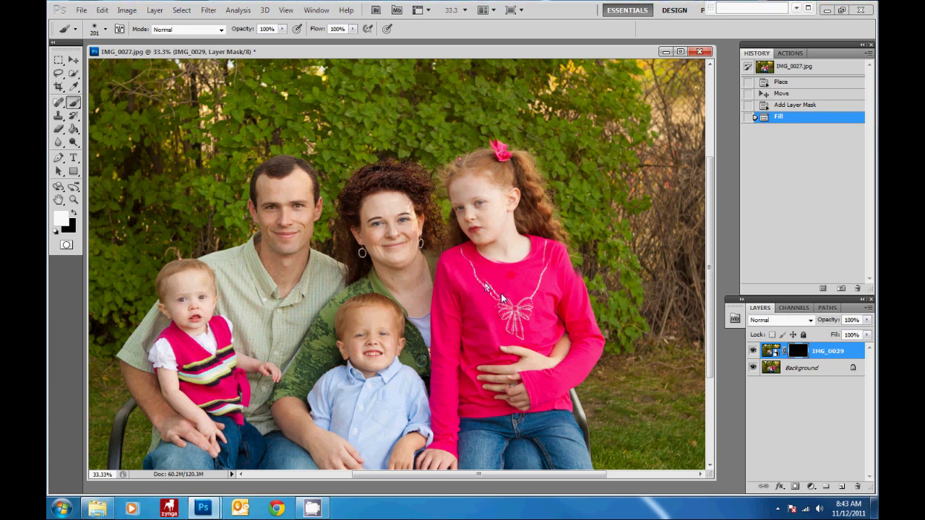
- Paint the mask to reveal the girl's shirt front, right arm and hands
mouse_move(484, 282)
mouse_down()
mouse_move(515, 311)
mouse_move(538, 279)
mouse_up()
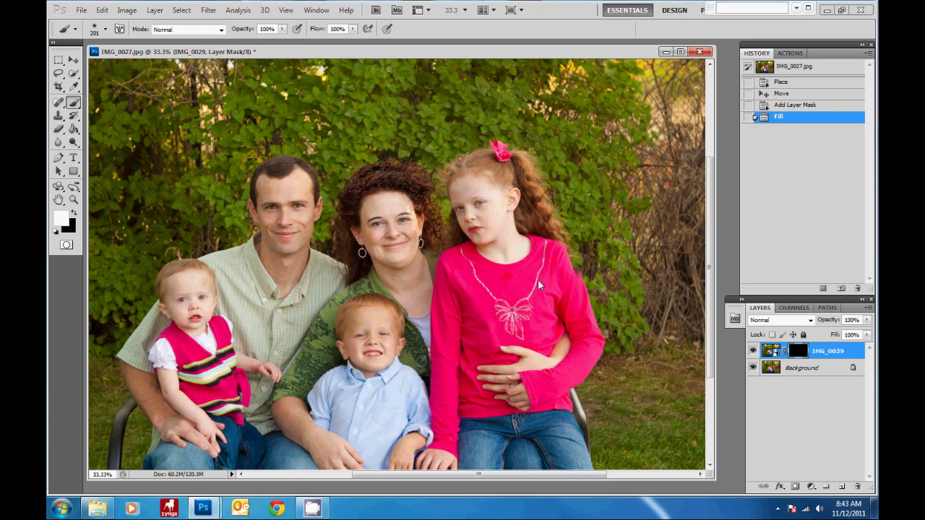
mouse_move(594, 344)
mouse_down()
mouse_move(598, 365)
mouse_move(535, 387)
mouse_move(539, 322)
mouse_move(527, 316)
mouse_move(495, 348)
mouse_move(476, 404)
mouse_up()
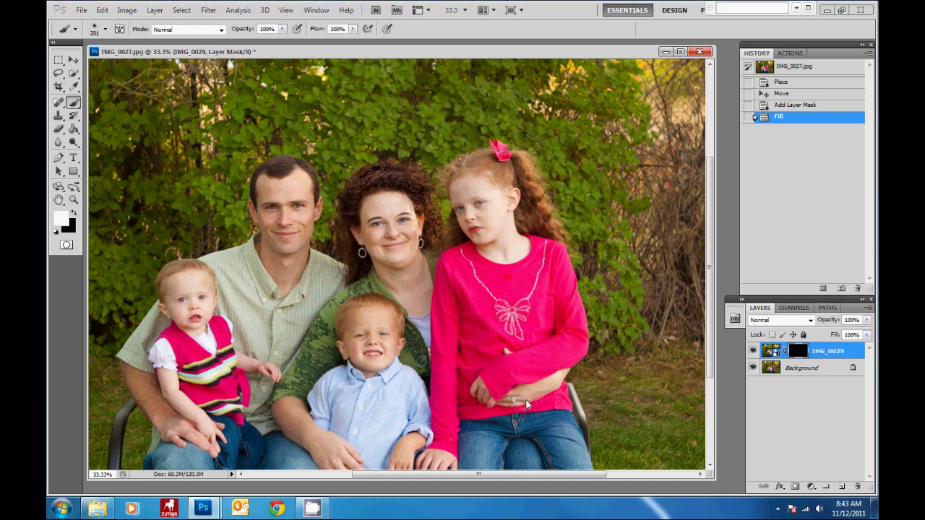
drag(551, 405, 561, 361)
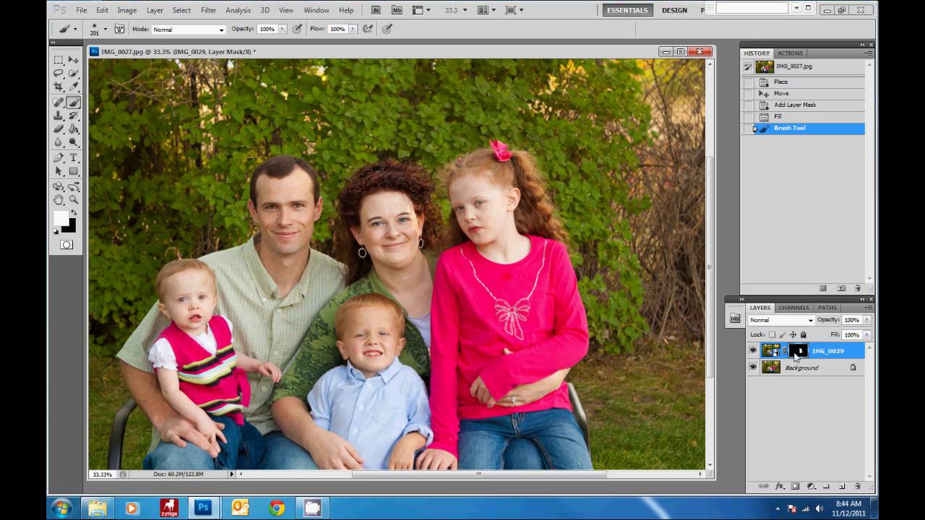
click(754, 351)
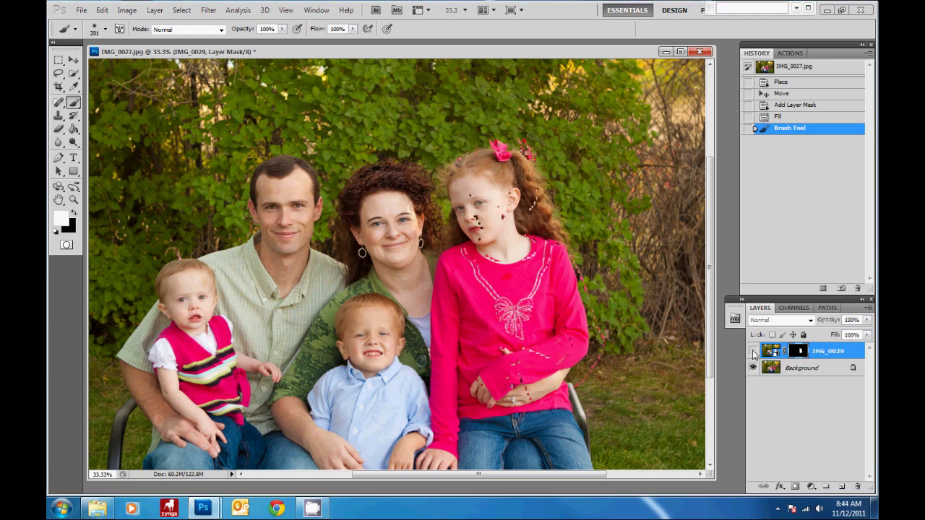
click(754, 351)
click(753, 351)
click(753, 351)
click(753, 351)
click(753, 351)
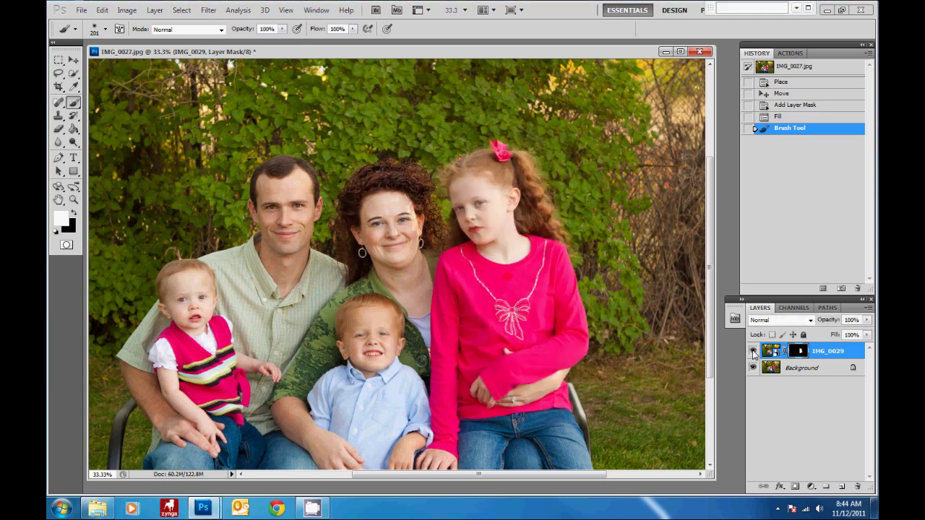
click(753, 351)
click(754, 351)
click(753, 351)
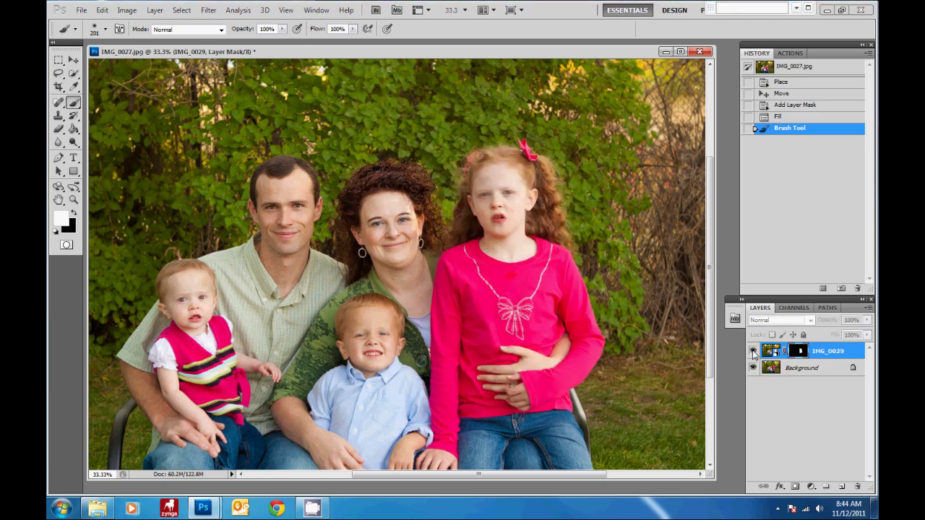
click(753, 352)
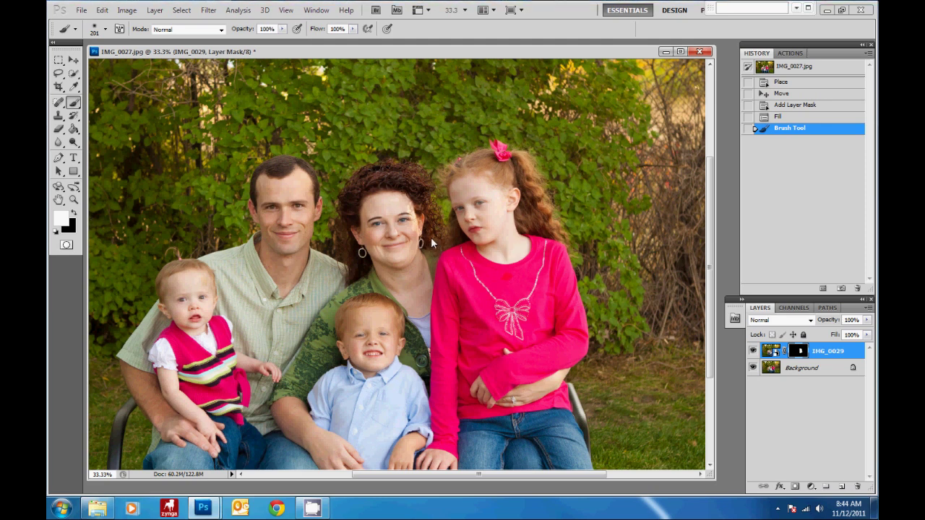
- Paint black with a 106-size brush to hide a stray patch of the mask
click(72, 215)
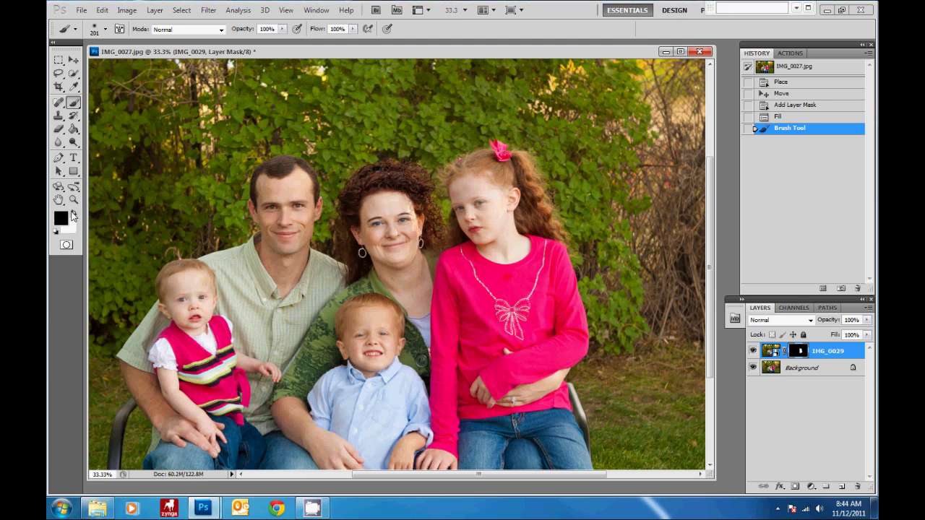
key(ctrl+plus)
key(ctrl+plus)
right_click(535, 252)
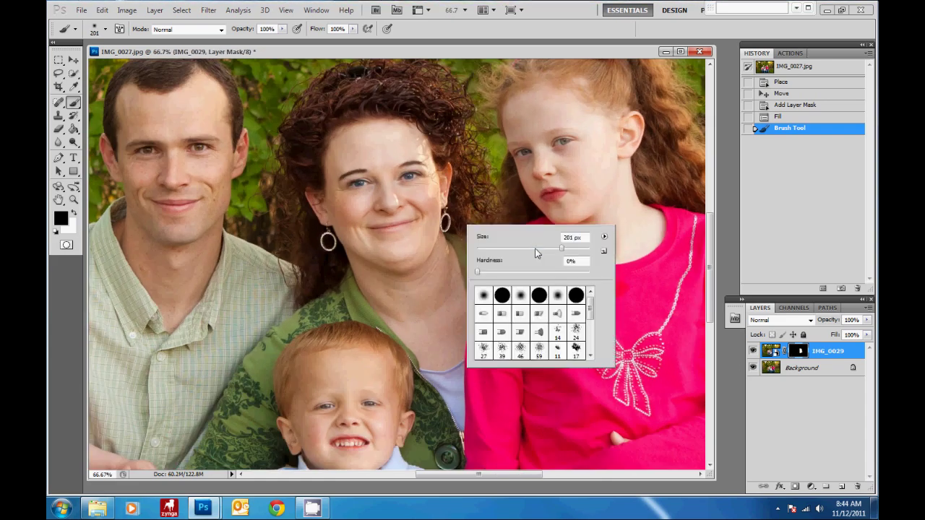
text(106)
key(Return)
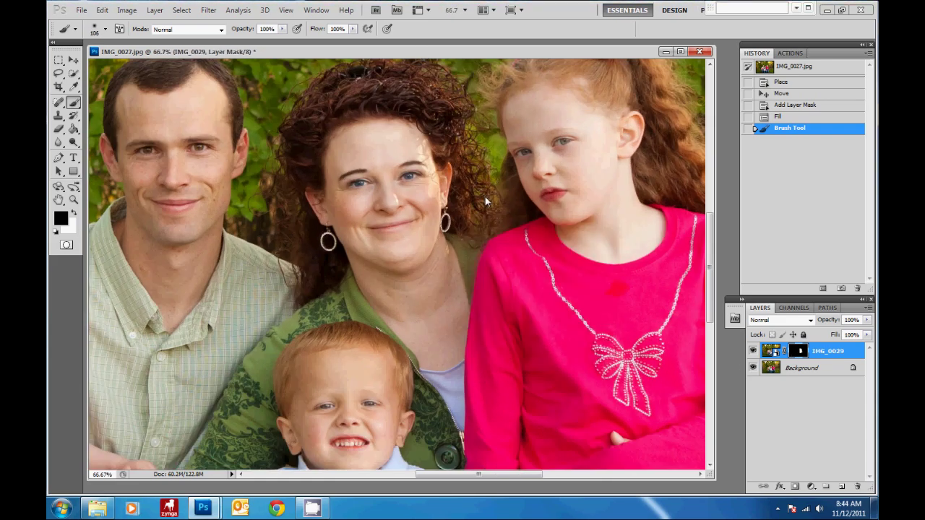
click(474, 226)
- Fit the photo on screen and compare the blend by toggling the second-shot layer
key(ctrl+0)
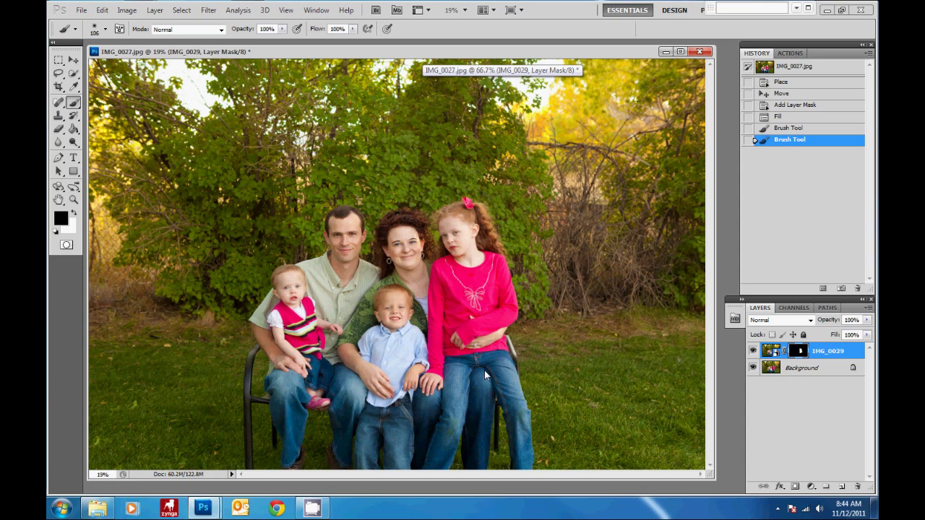
click(754, 351)
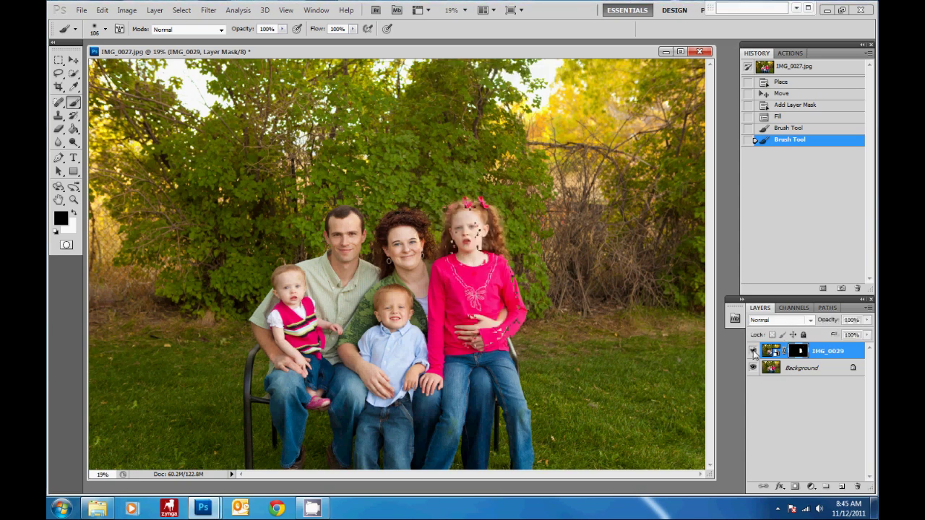
click(753, 351)
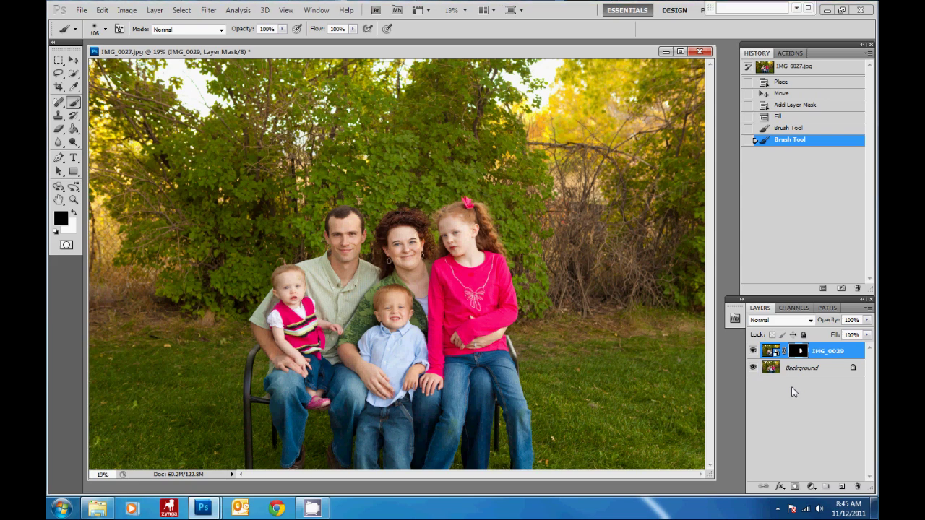
click(753, 352)
click(753, 351)
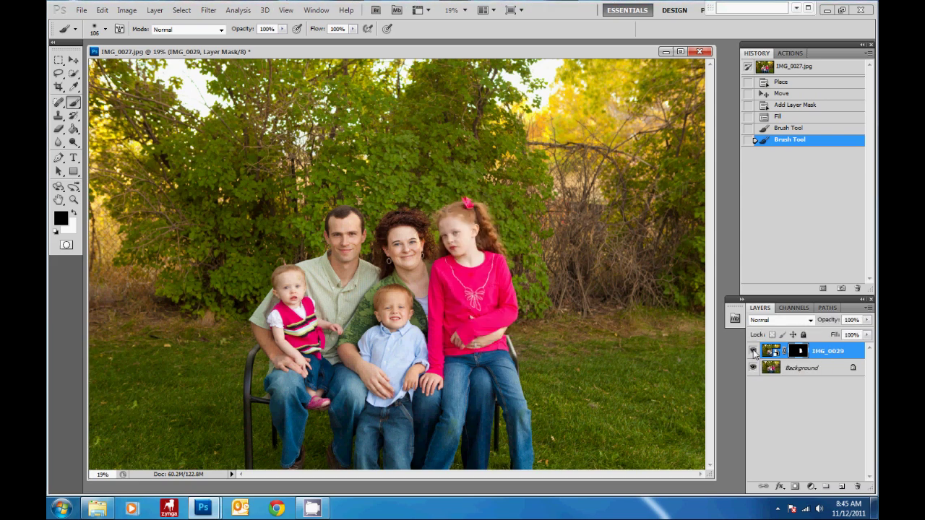